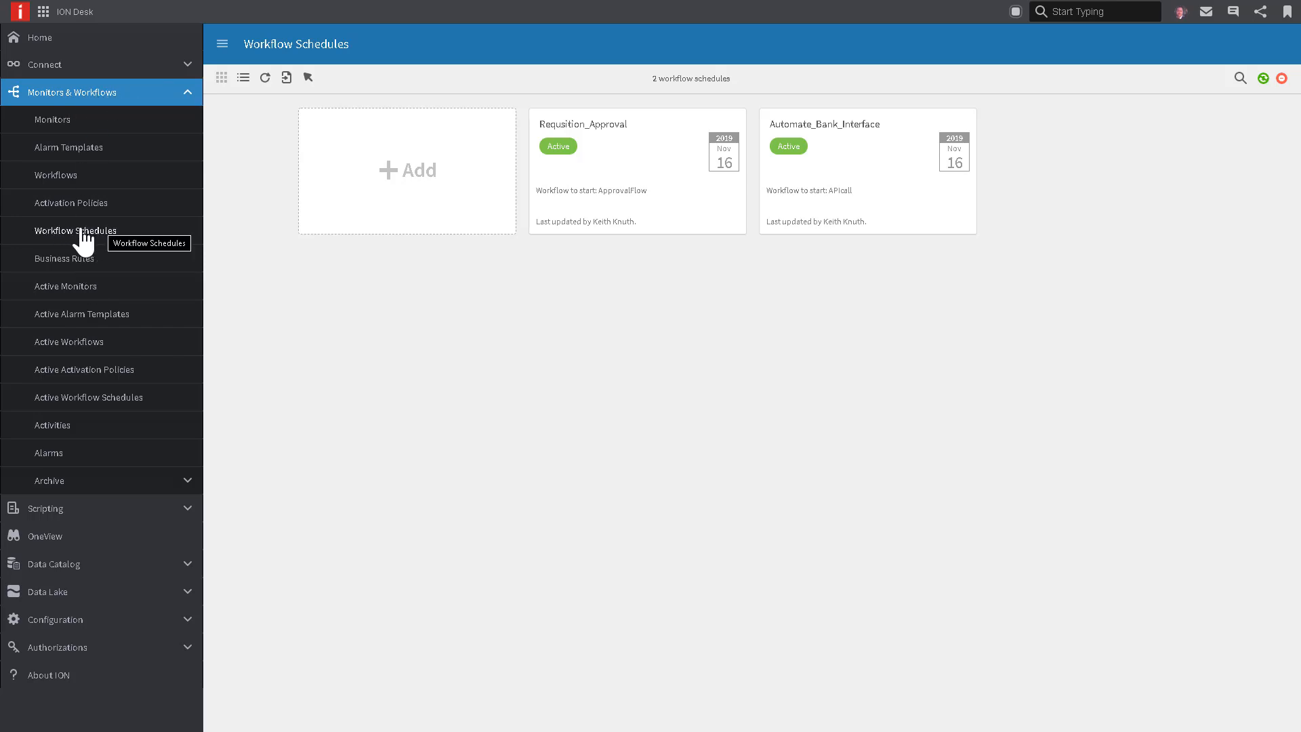
Add a new workflow schedule and name it Test.
mouse_move(598, 202)
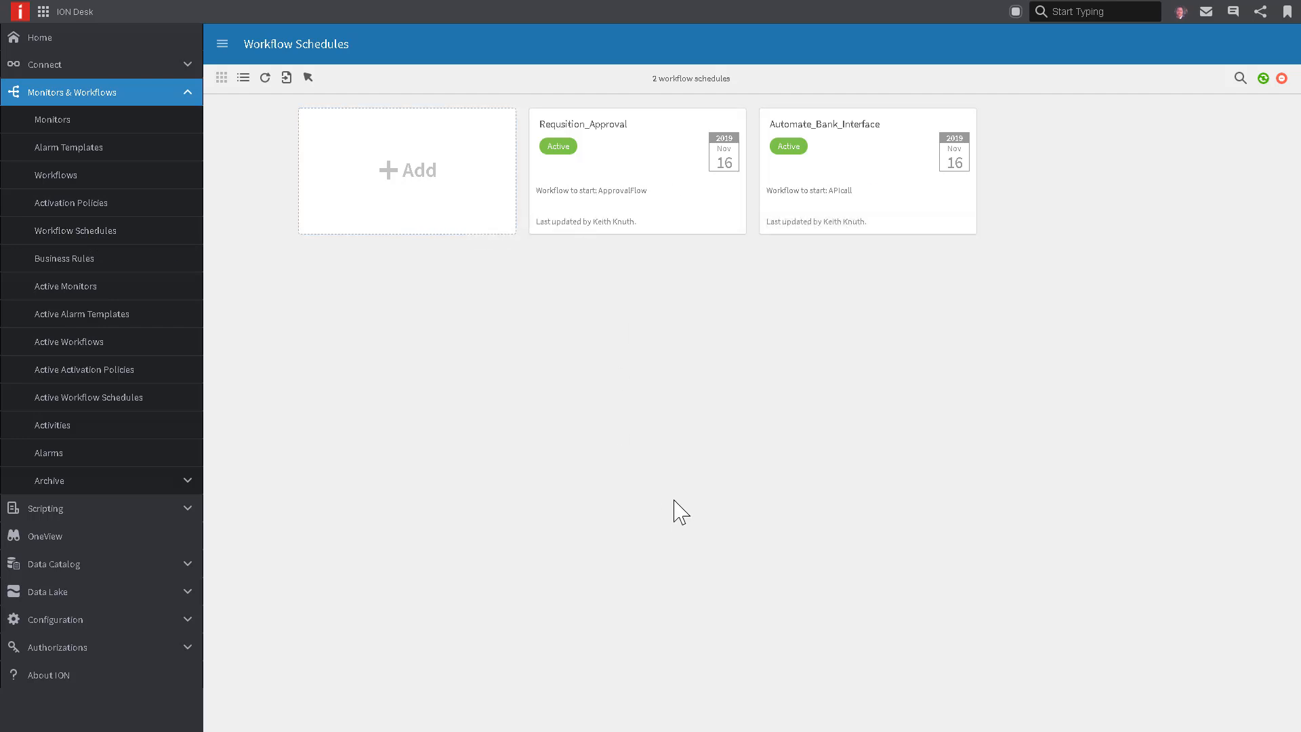
click(437, 193)
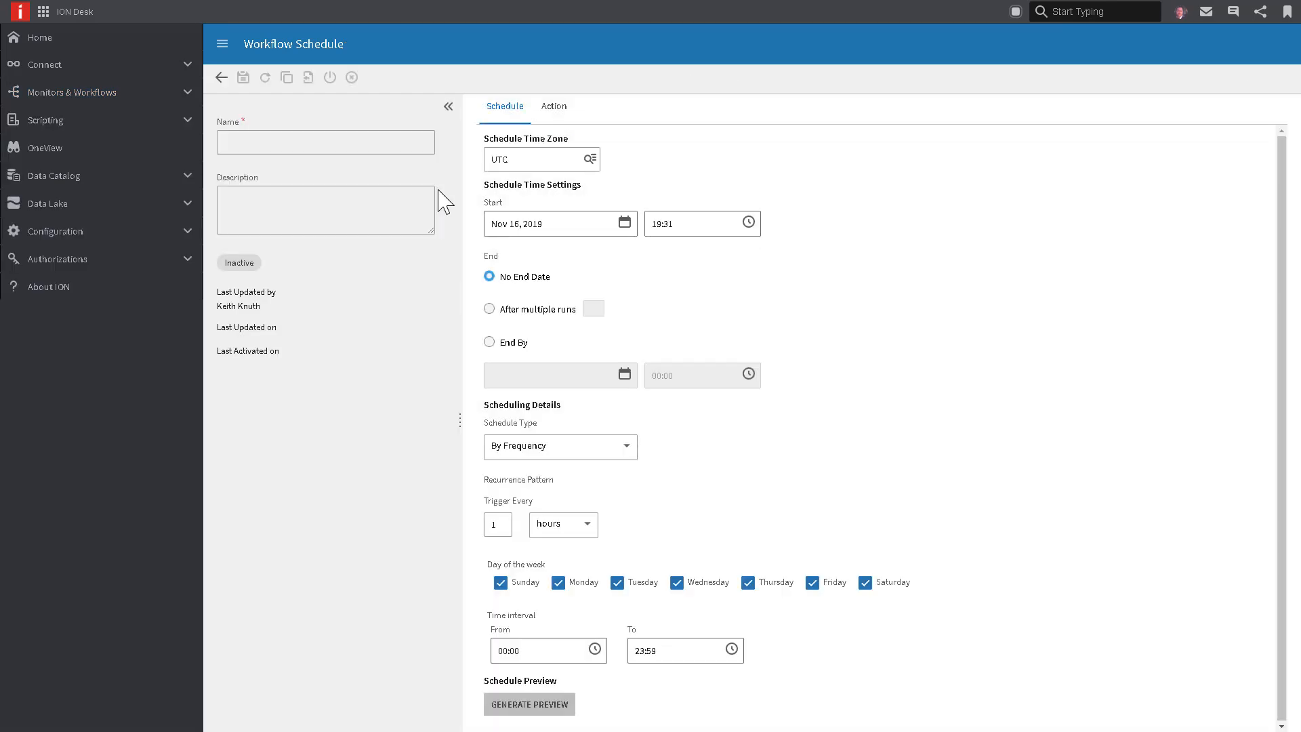
click(328, 136)
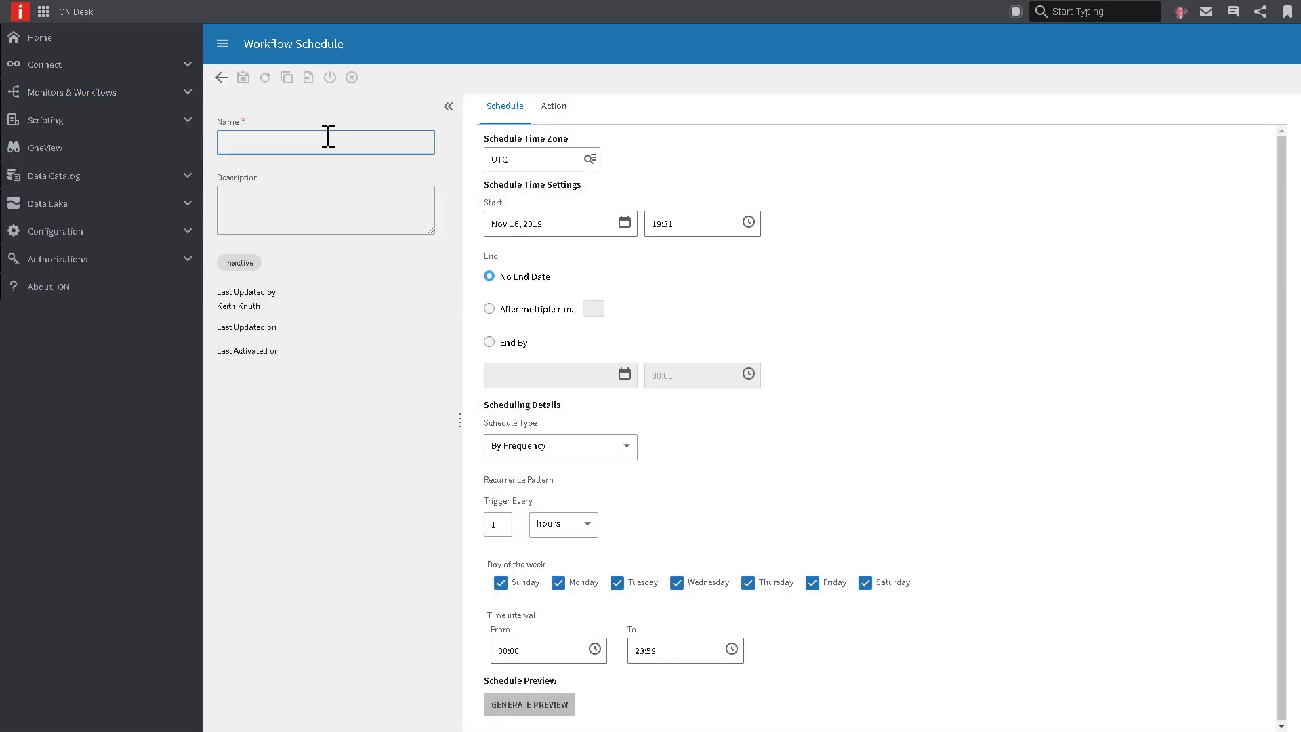
text(Test)
Review the By Frequency options and set the schedule type to Yearly.
click(630, 447)
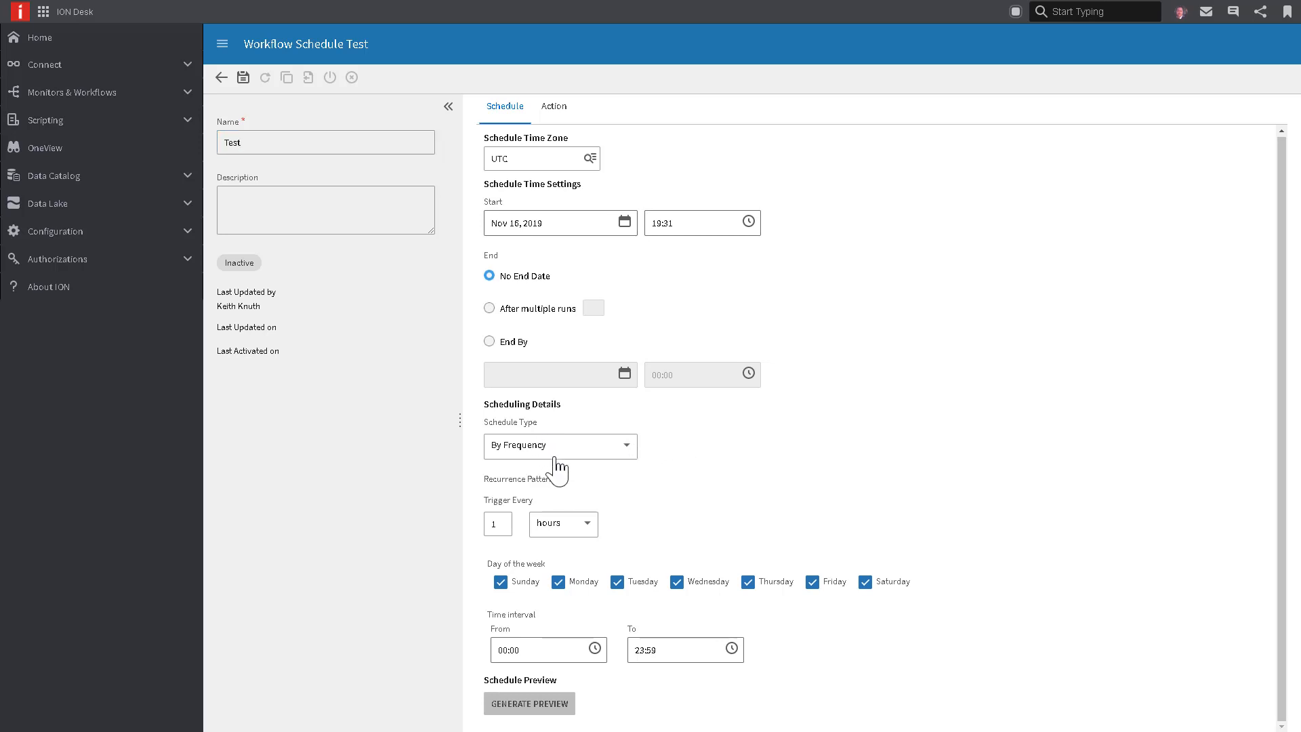
click(607, 452)
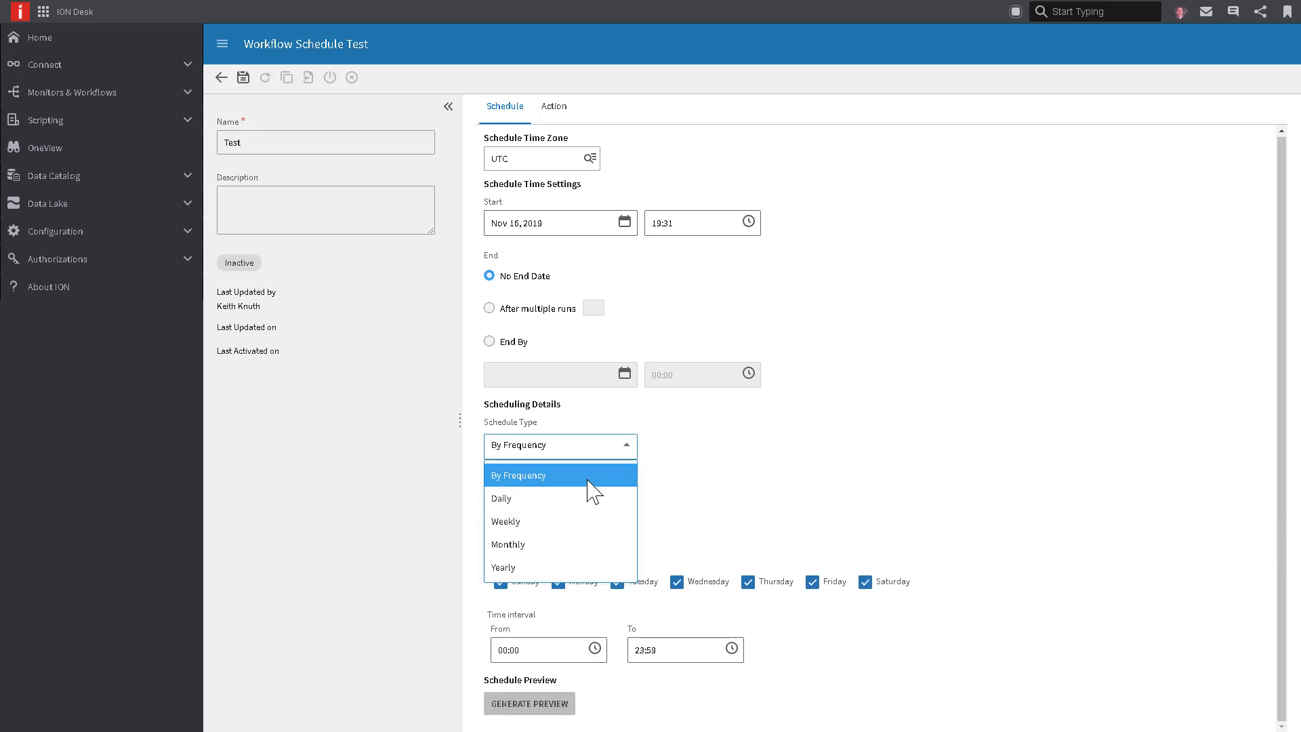
click(590, 488)
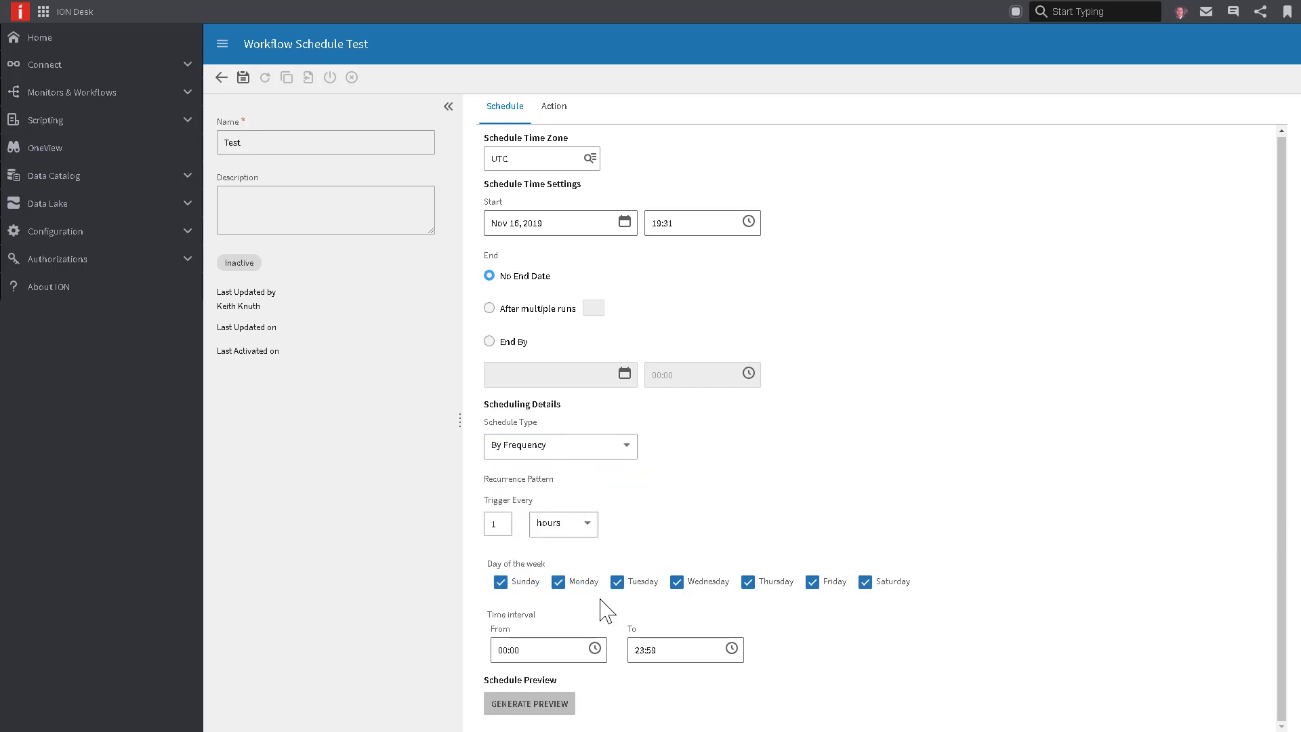
click(587, 526)
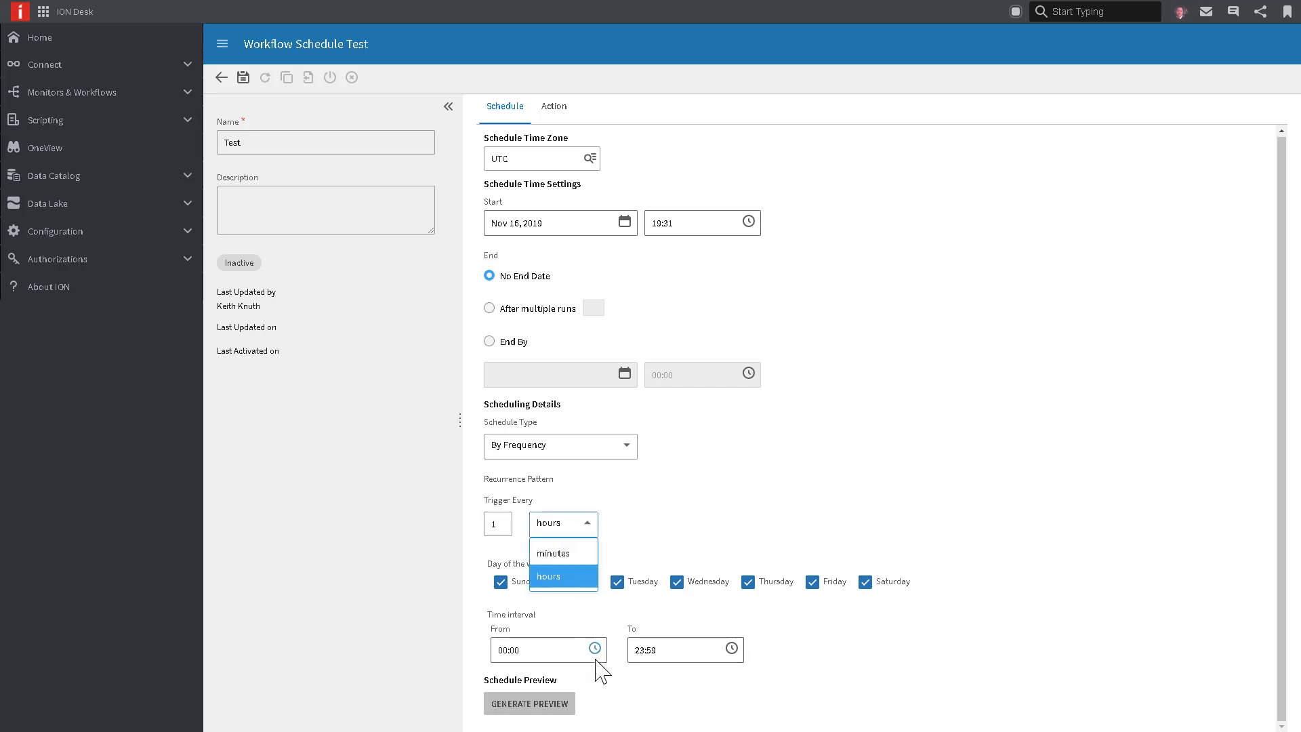
click(568, 449)
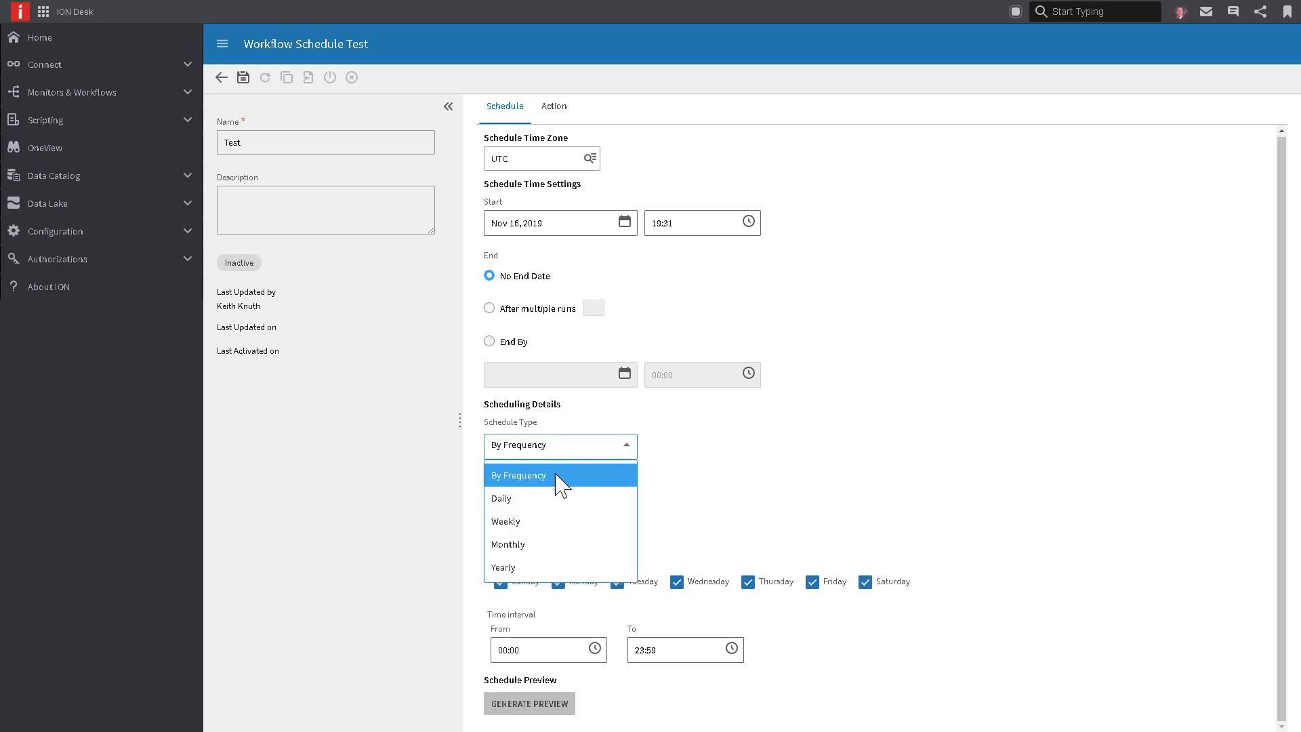
click(544, 567)
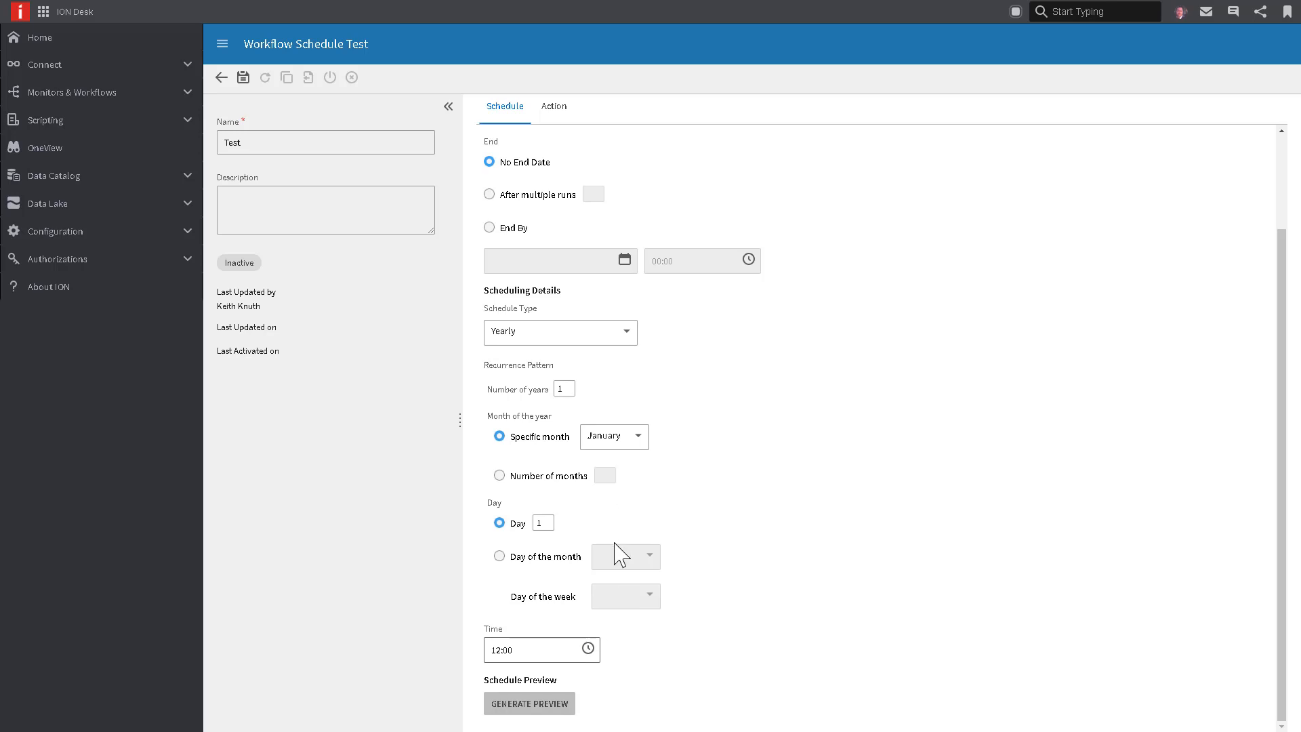
Generate a preview of the yearly schedule's upcoming triggers and examine the trigger dates.
click(542, 704)
scroll(630, 683, down, 2)
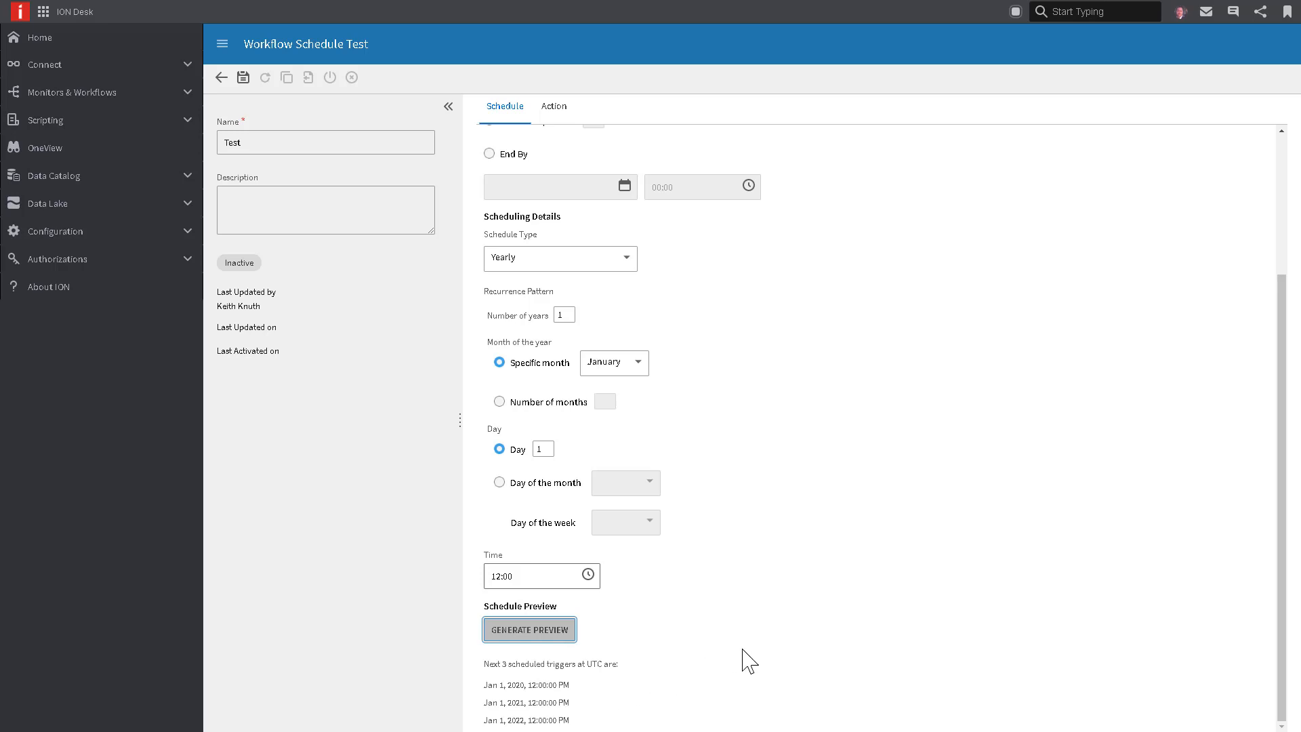
scroll(757, 641, up, 3)
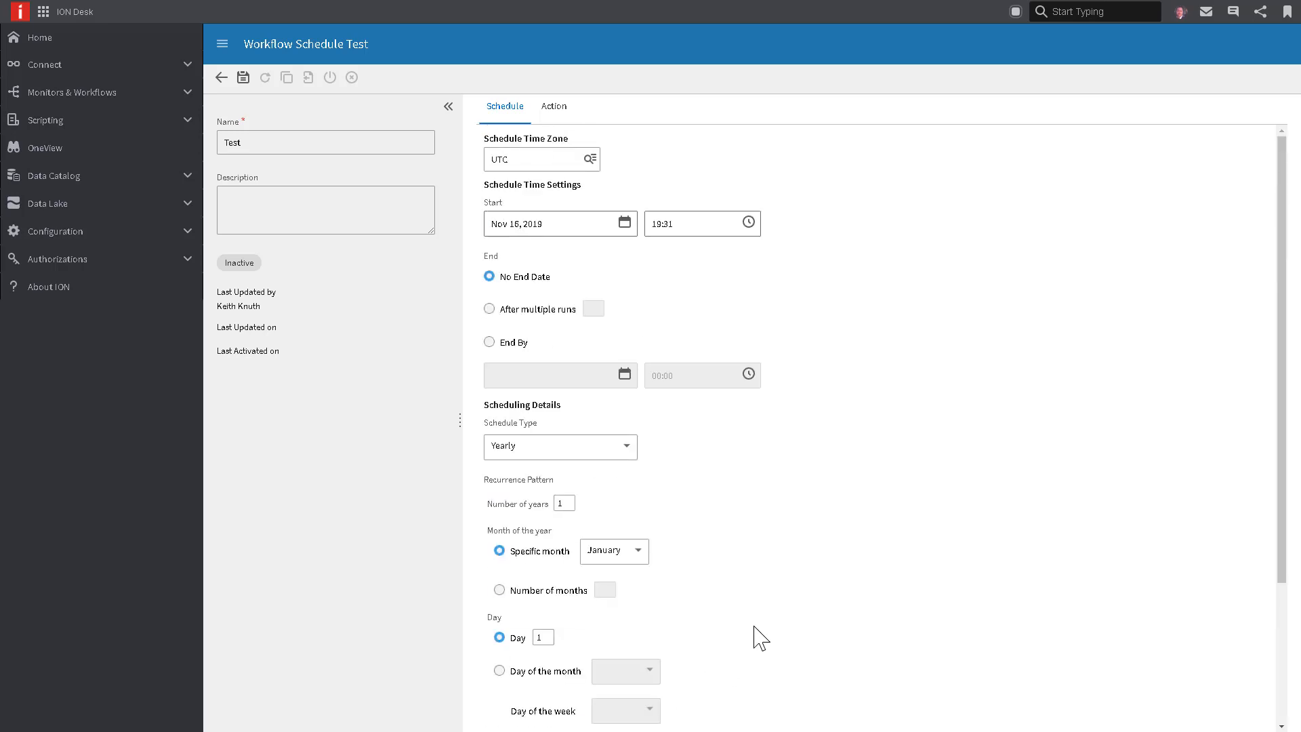
Set AH_Alarms as the workflow to start and keep Run in parallel for triggering workflow instances.
click(559, 110)
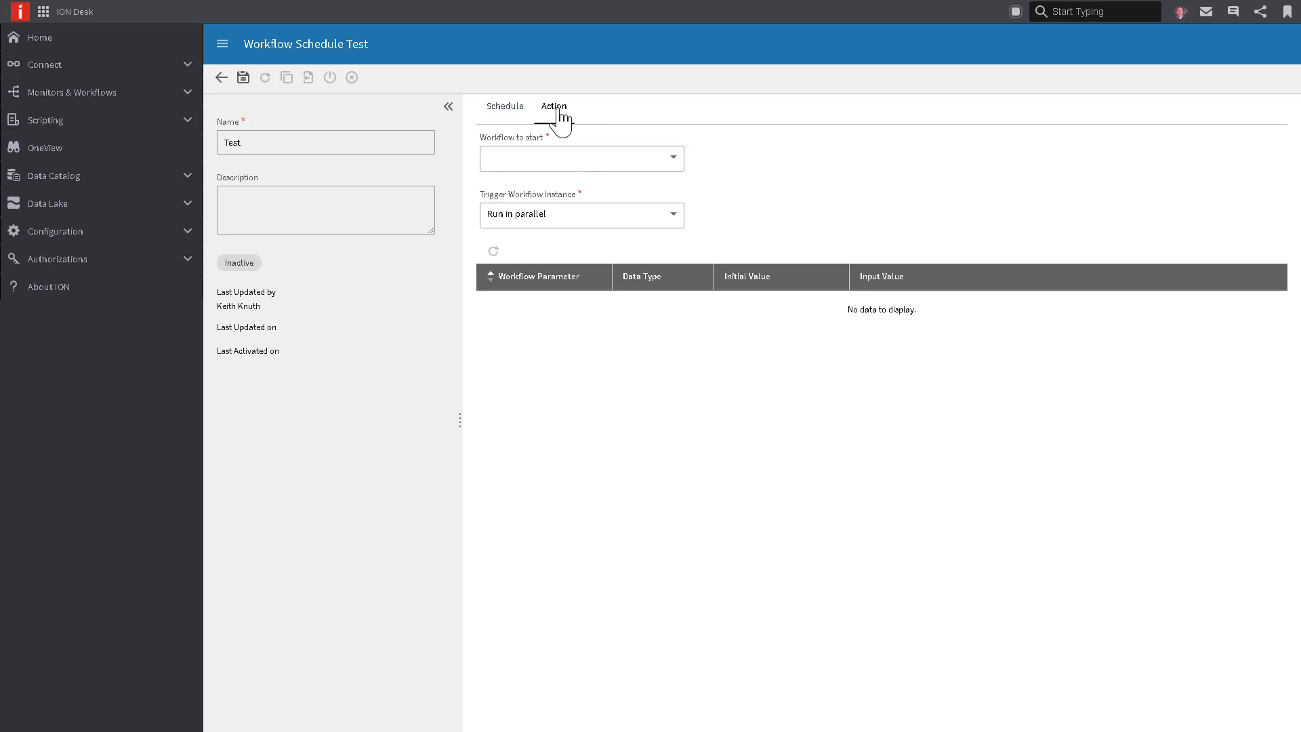
click(591, 163)
click(560, 211)
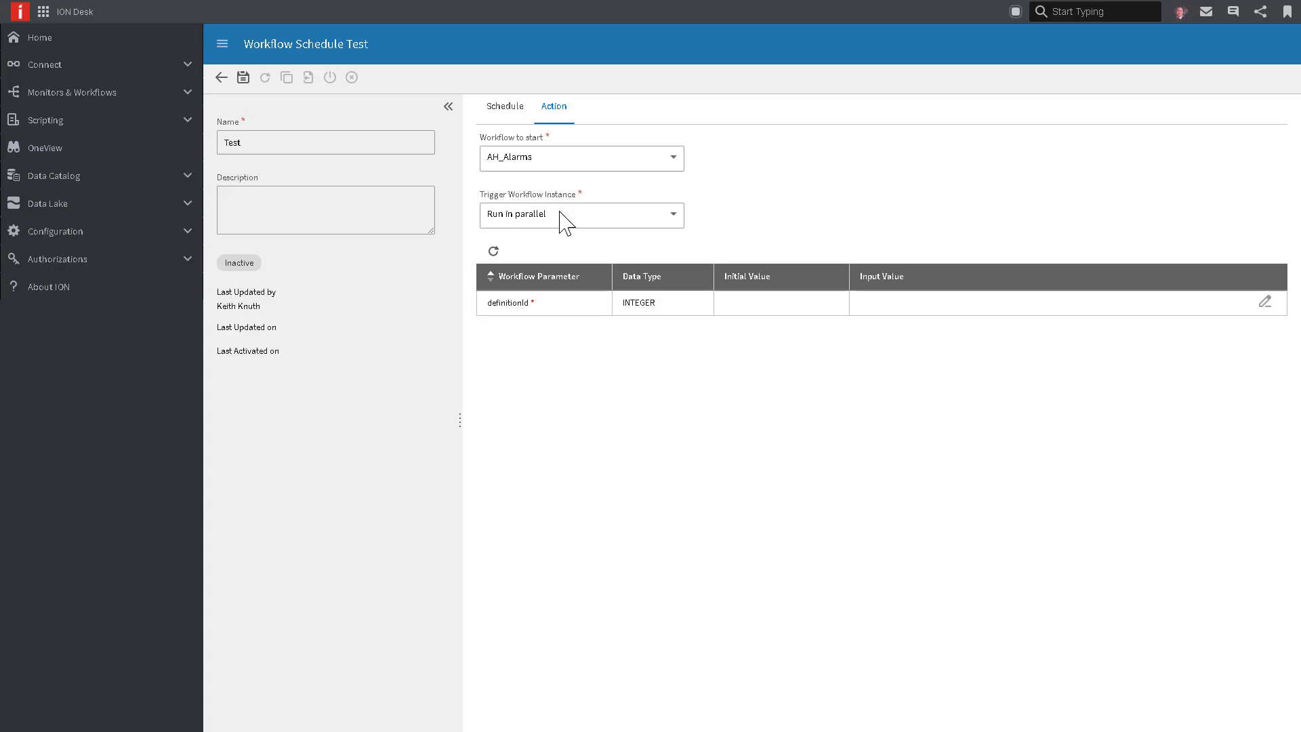
click(560, 227)
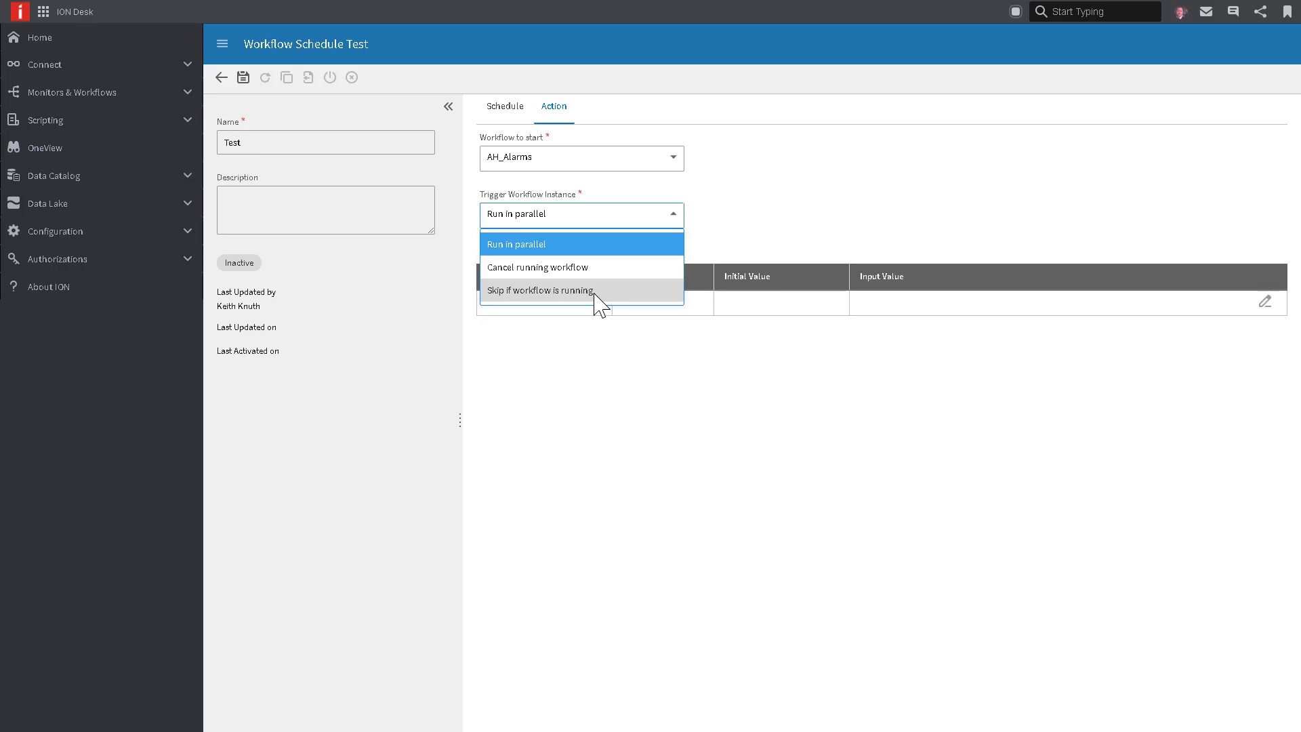
click(578, 248)
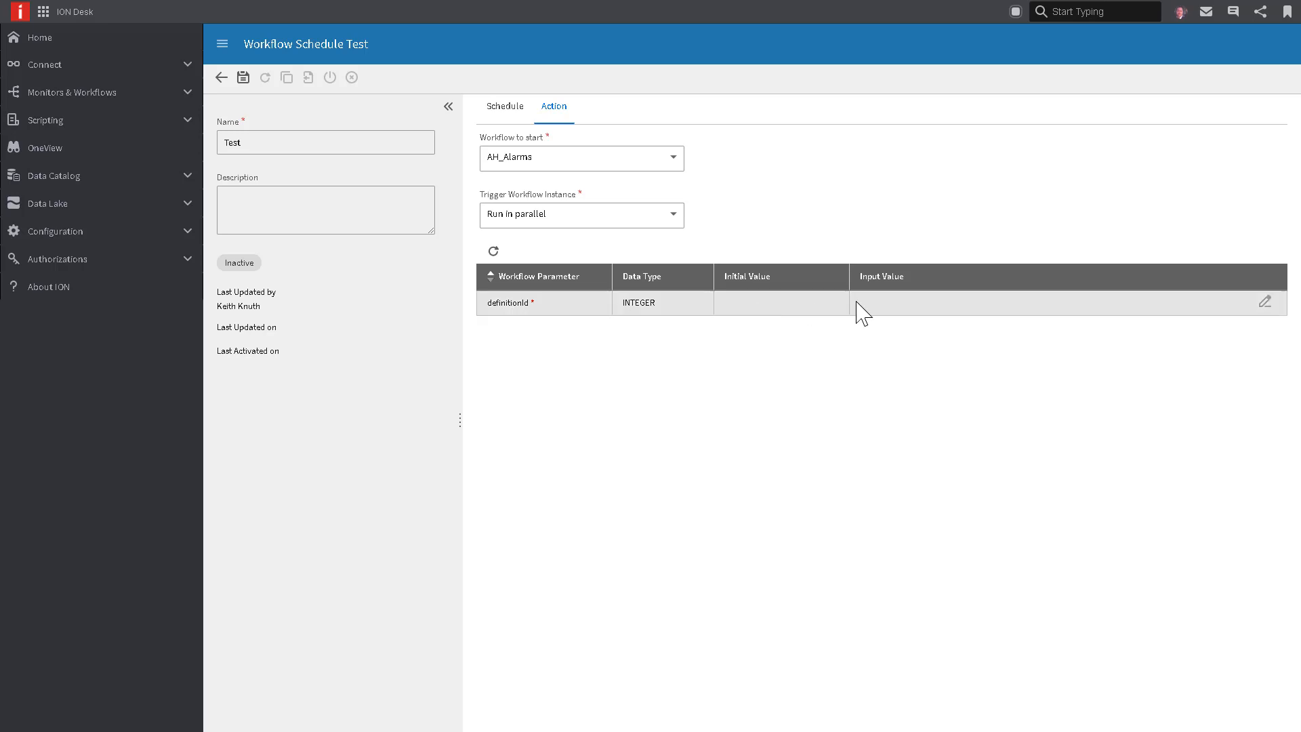
Set the input value of the definitionId workflow parameter to 10.
click(1265, 303)
click(697, 401)
text(10)
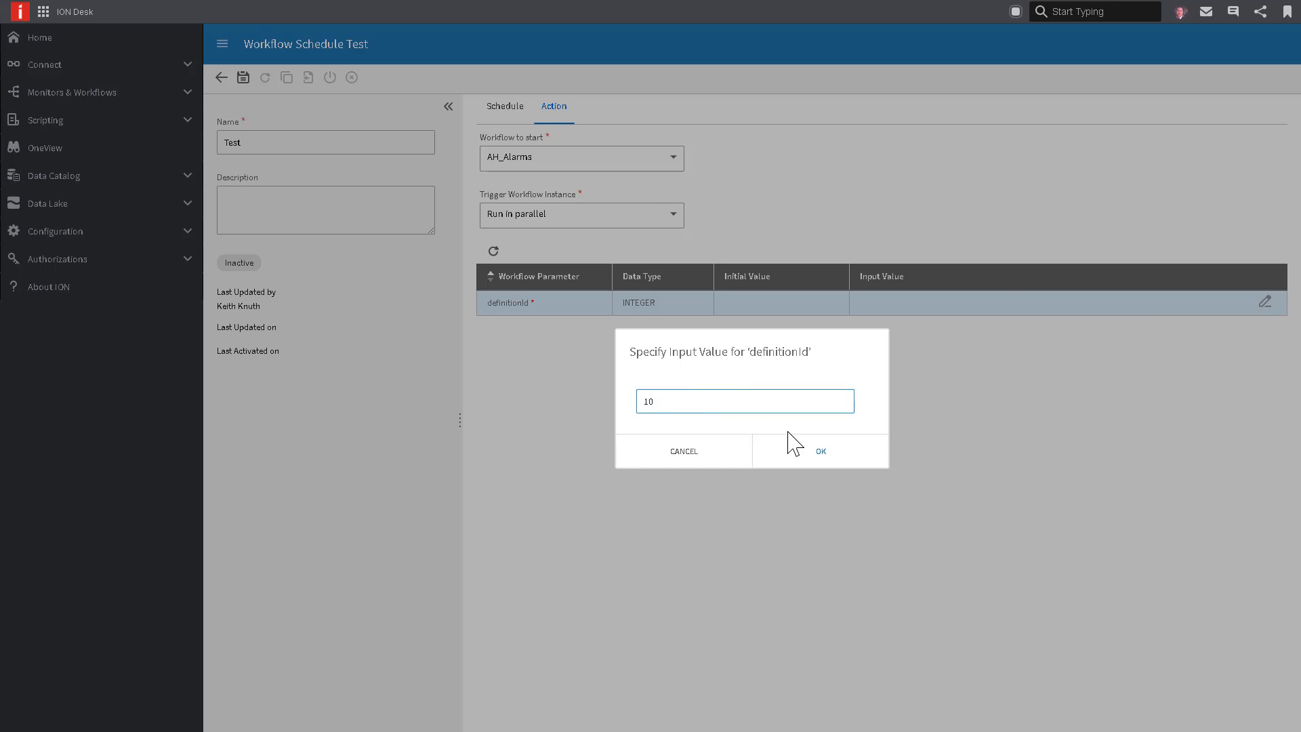
click(847, 457)
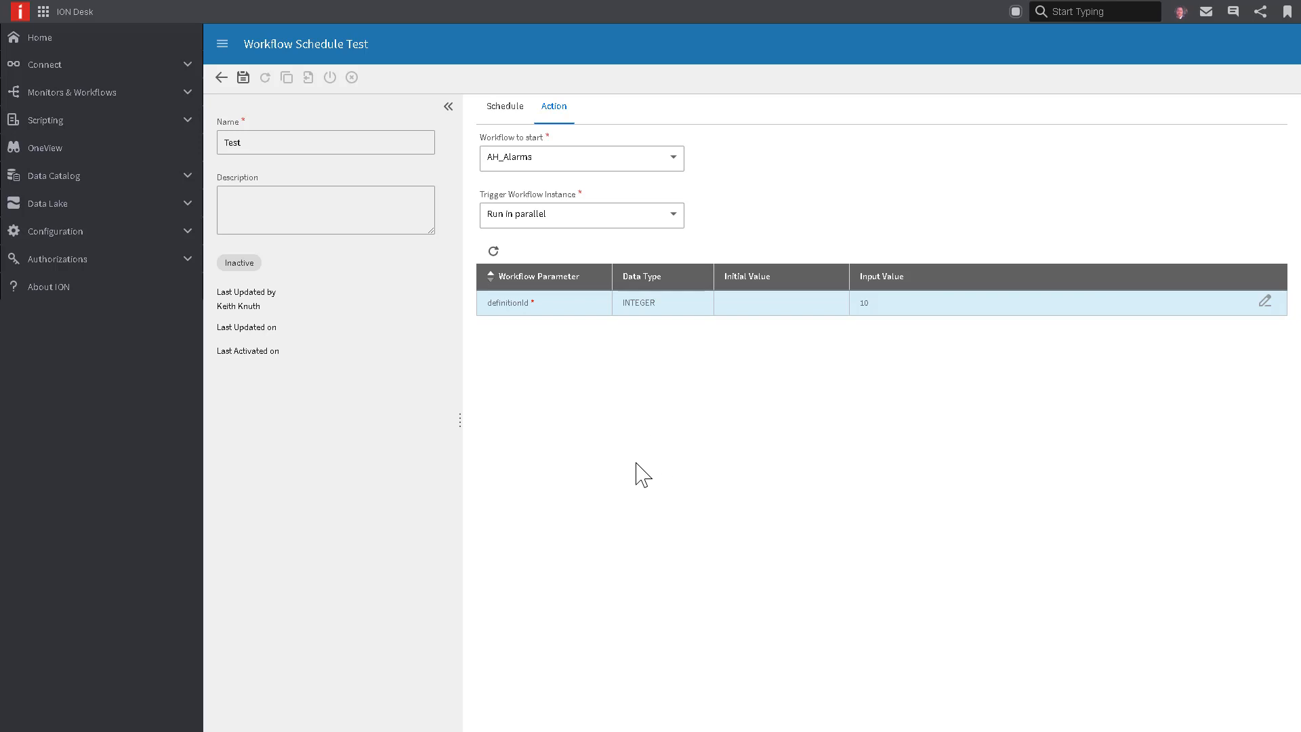
Save the Test workflow schedule and return to the overview of workflow schedules.
click(246, 80)
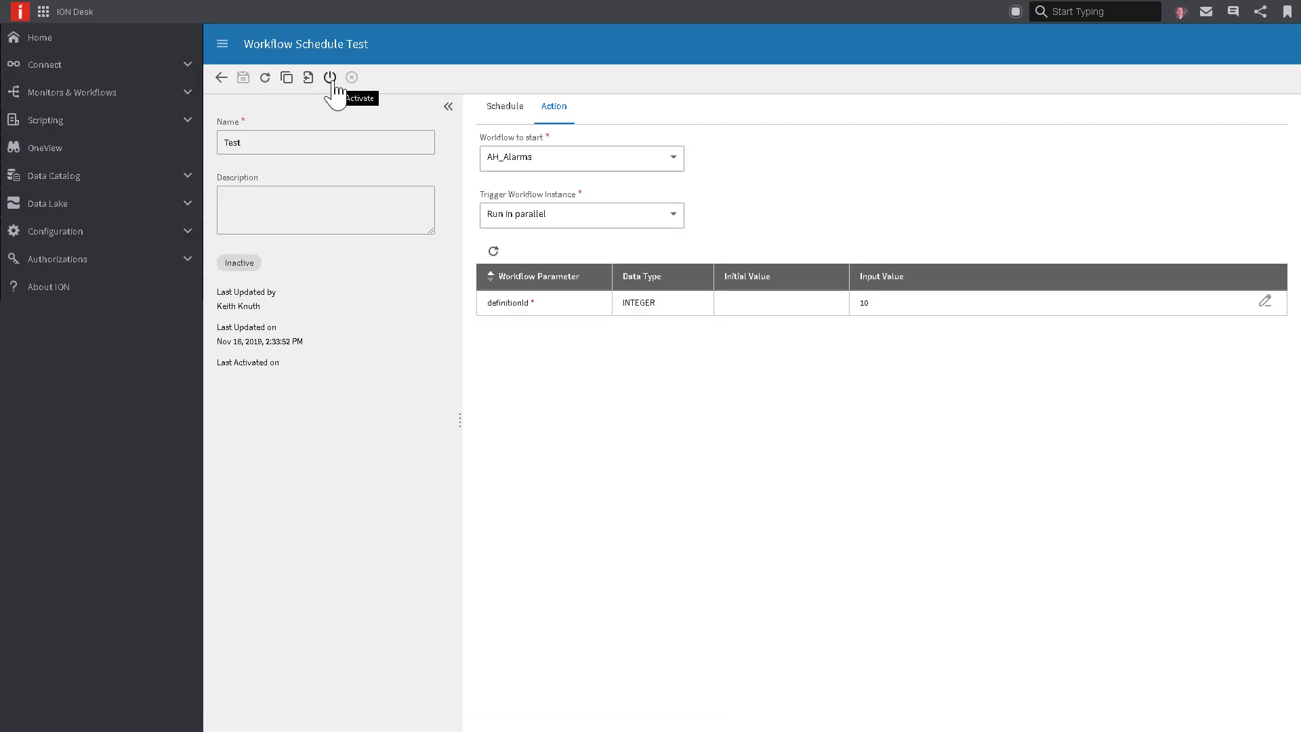
click(222, 77)
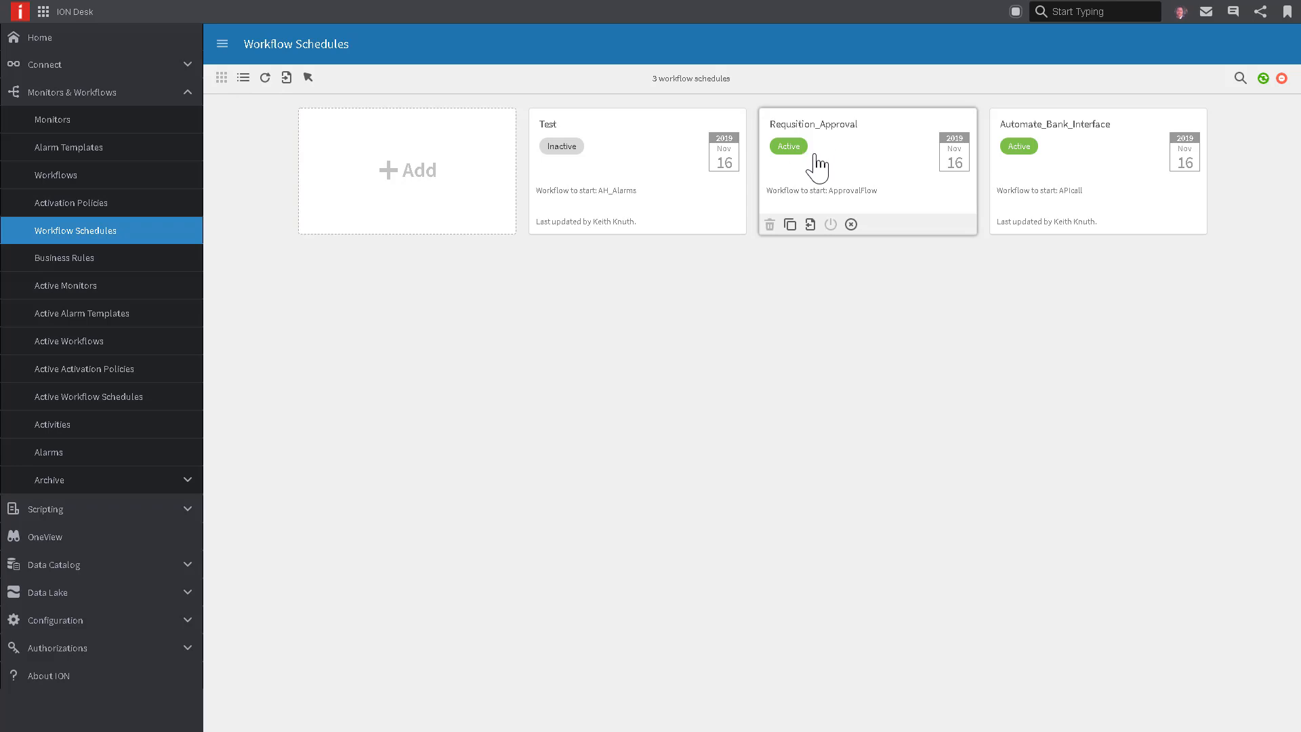
mouse_move(966, 165)
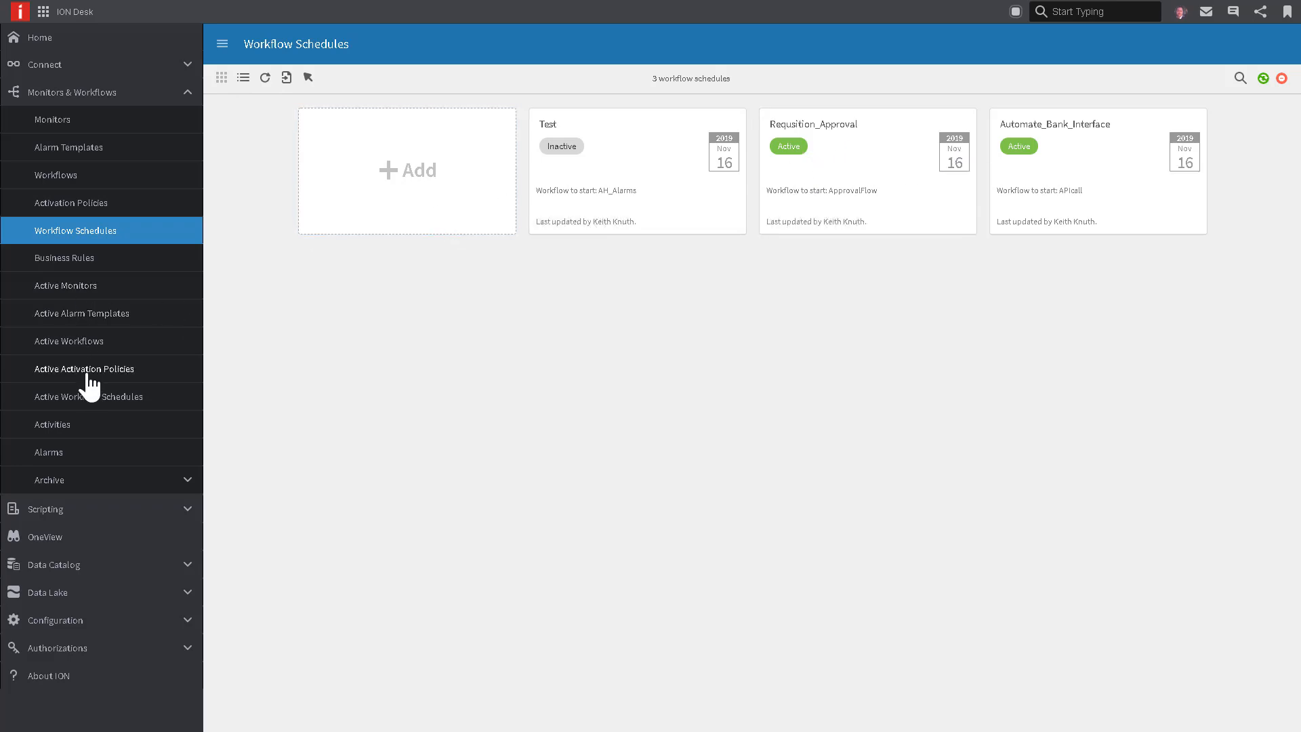
Examine the workflow instances of the active Requsition_Approval schedule, select instance 163, and return to the active schedules.
click(89, 401)
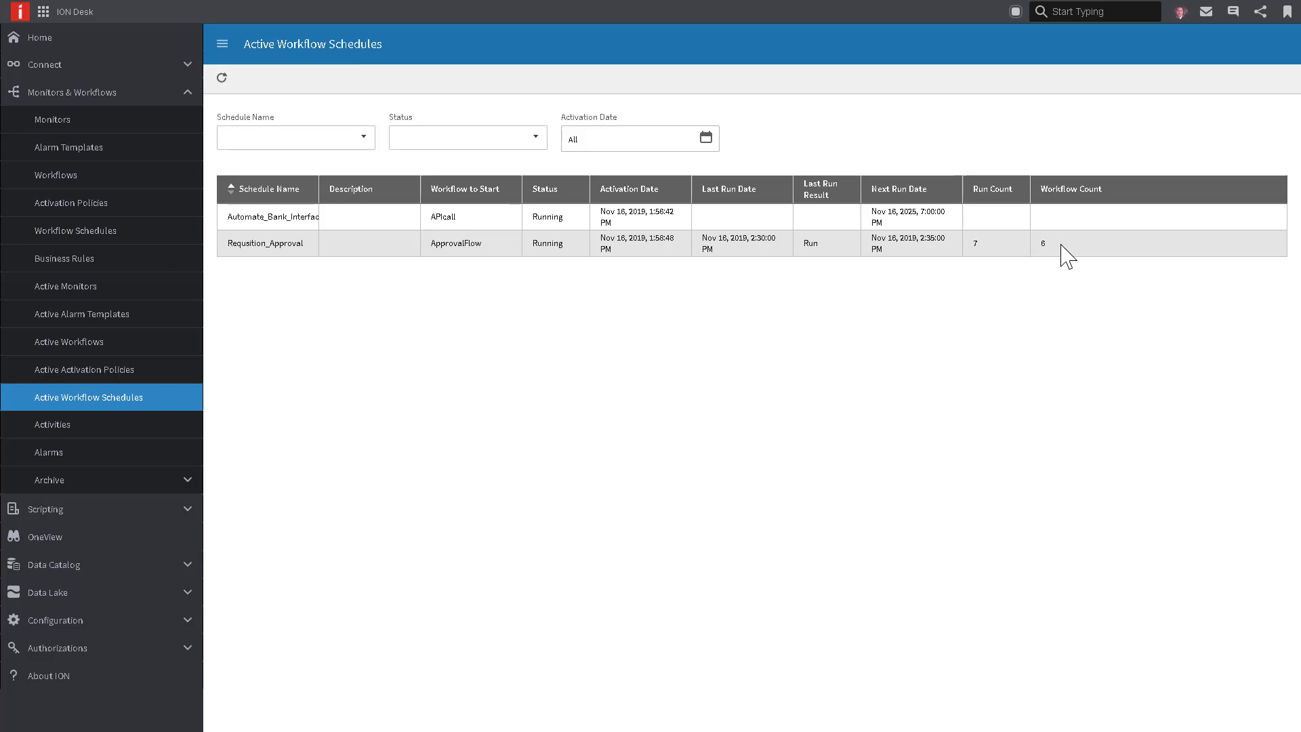
click(303, 244)
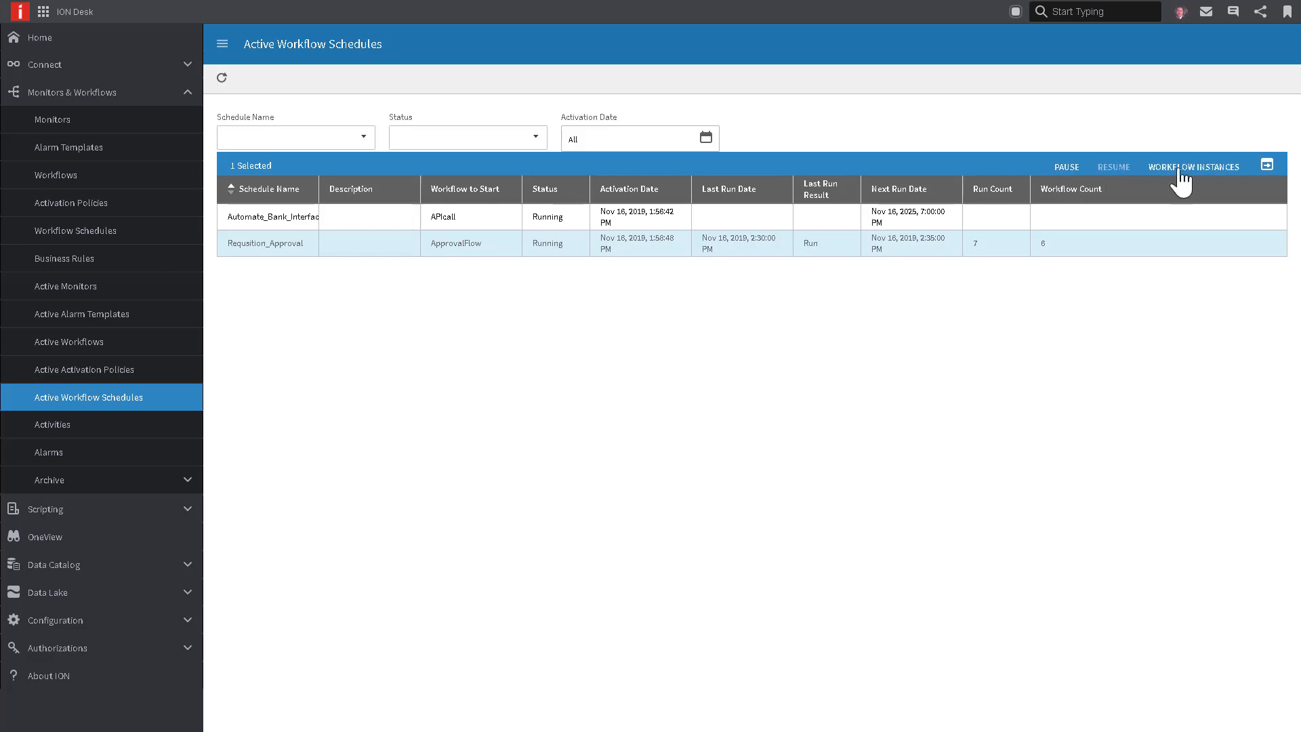
click(1183, 168)
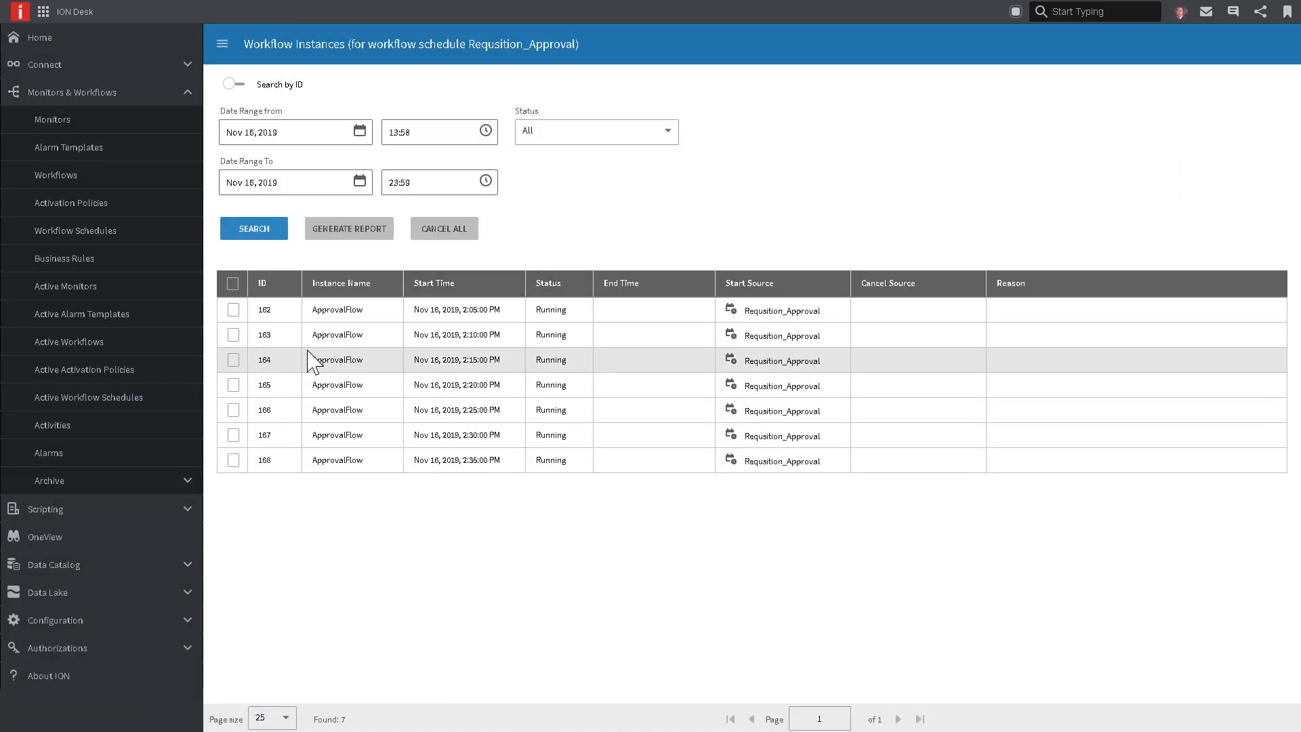
click(234, 334)
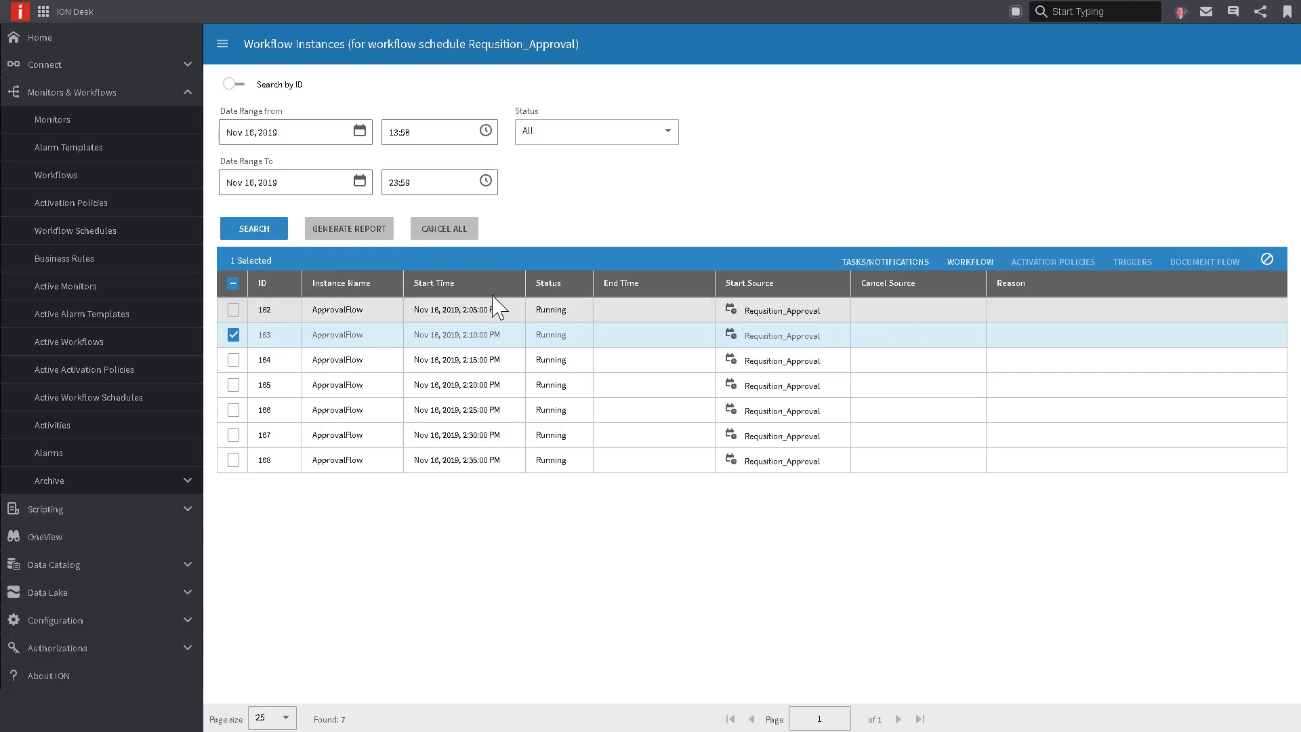
right_click(590, 231)
click(627, 264)
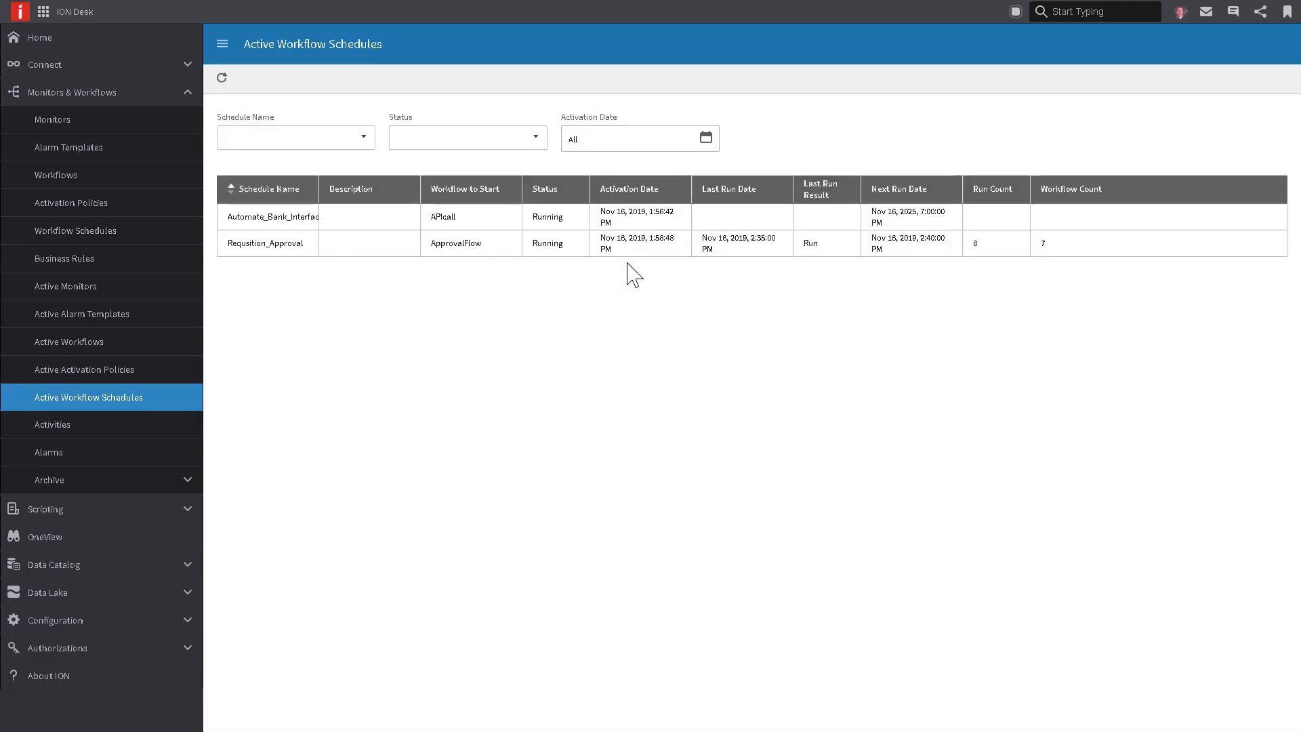
Open the details of the active Requsition_Approval schedule and select run 1 in its event history.
click(290, 245)
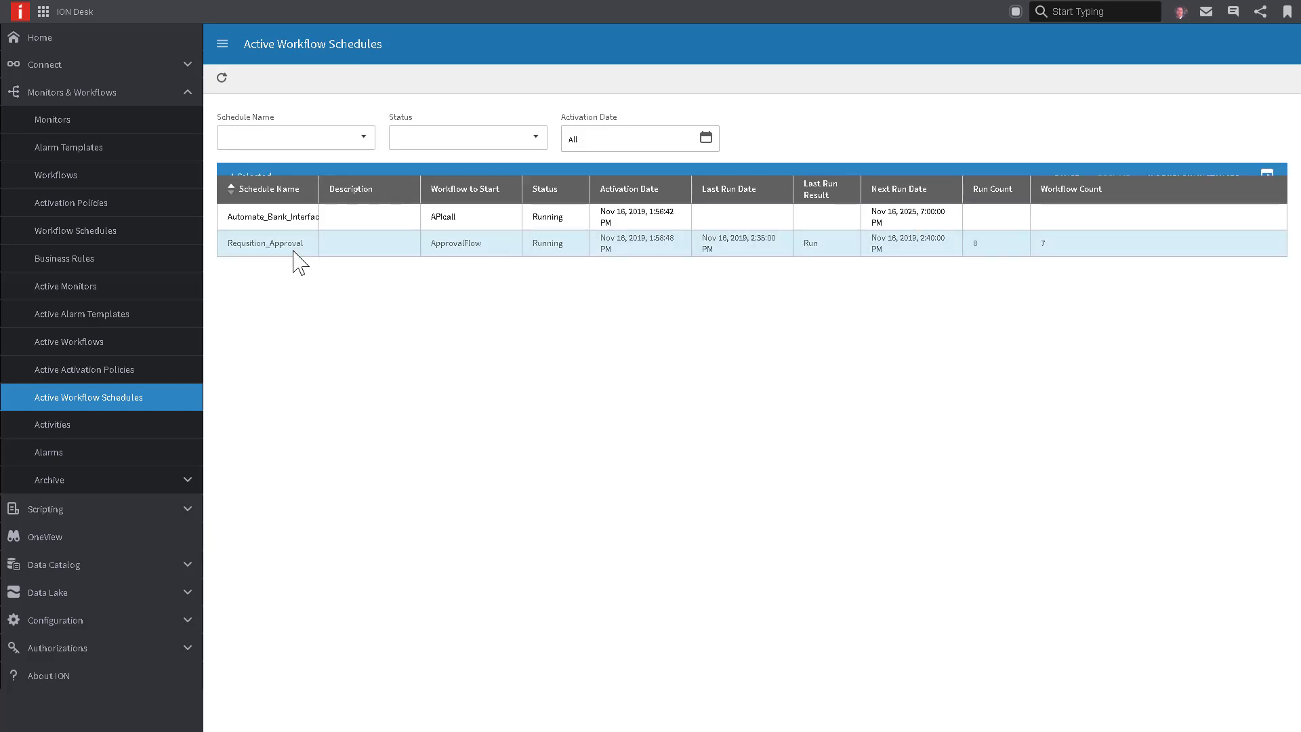
click(1266, 168)
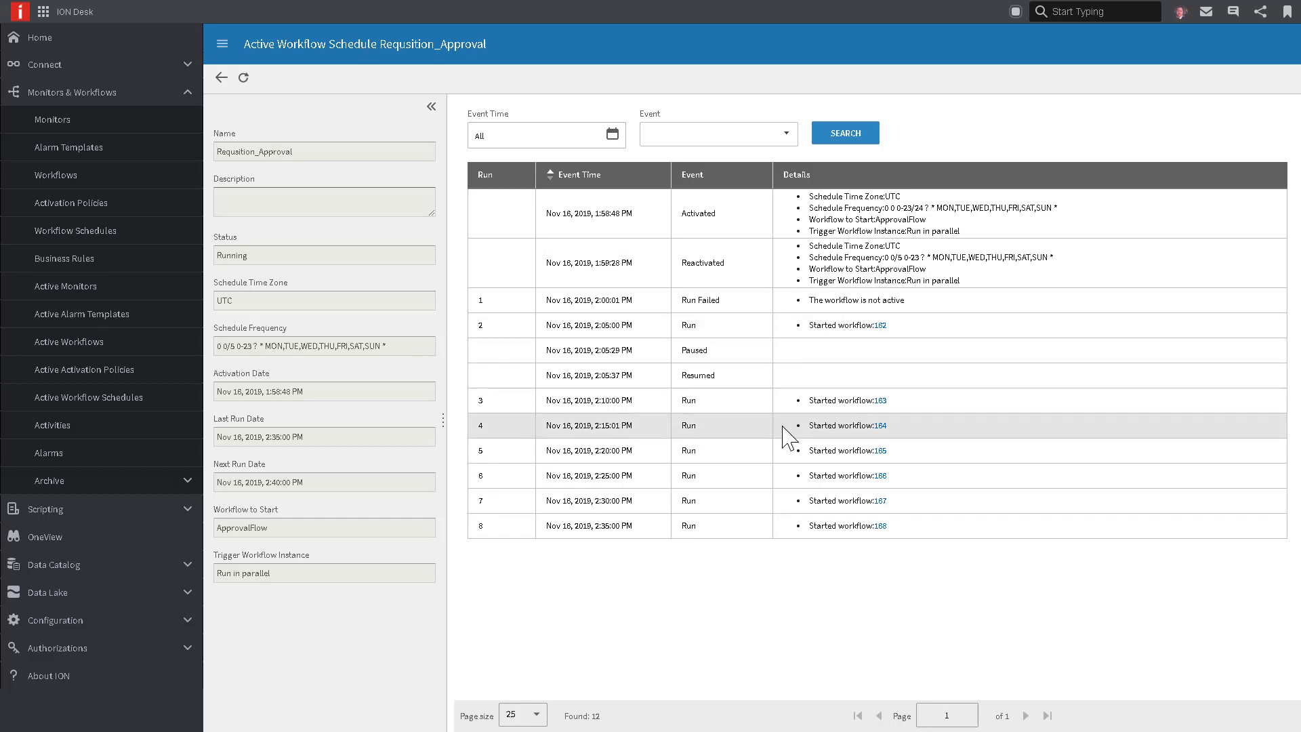
drag(722, 300, 682, 301)
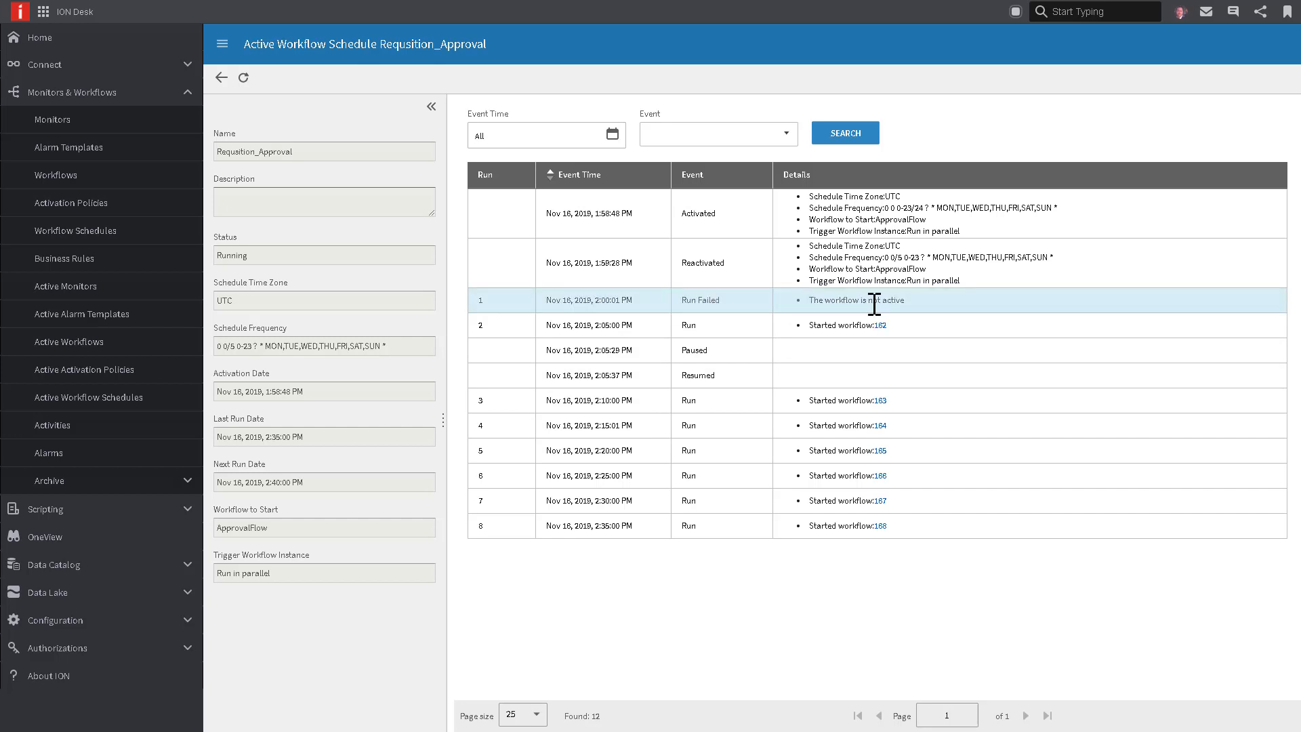